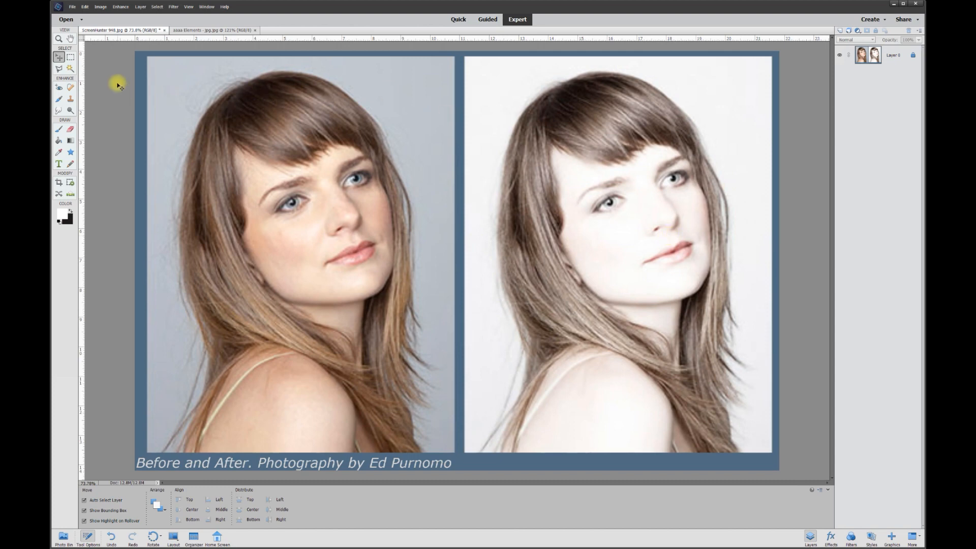
Select the left "before" portrait with a rectangular marquee and copy it from Layer 0 onto a new layer
{"action": "left_click", "coordinate": [70, 57]}
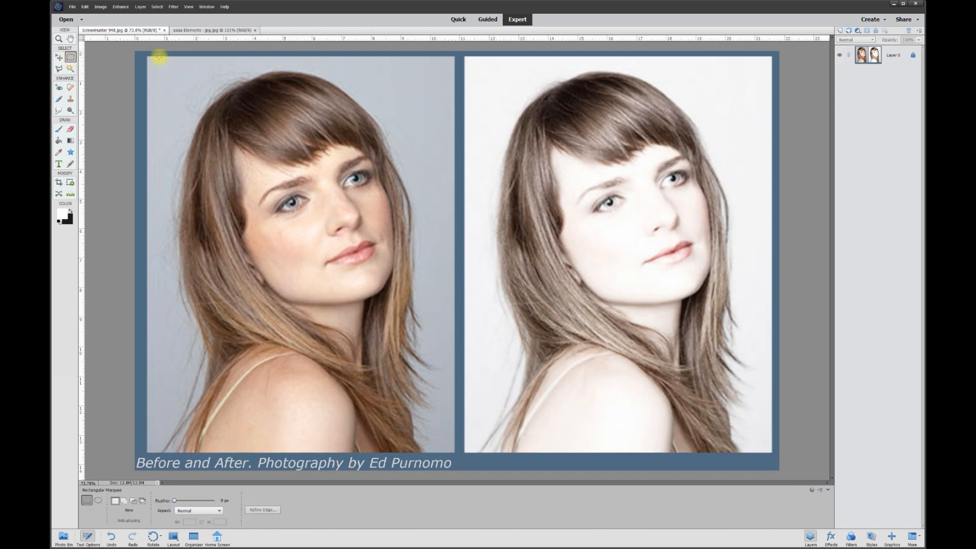
{"action": "left_click_drag", "start_coordinate": [148, 57], "coordinate": [455, 453]}
{"action": "left_click", "coordinate": [892, 57]}
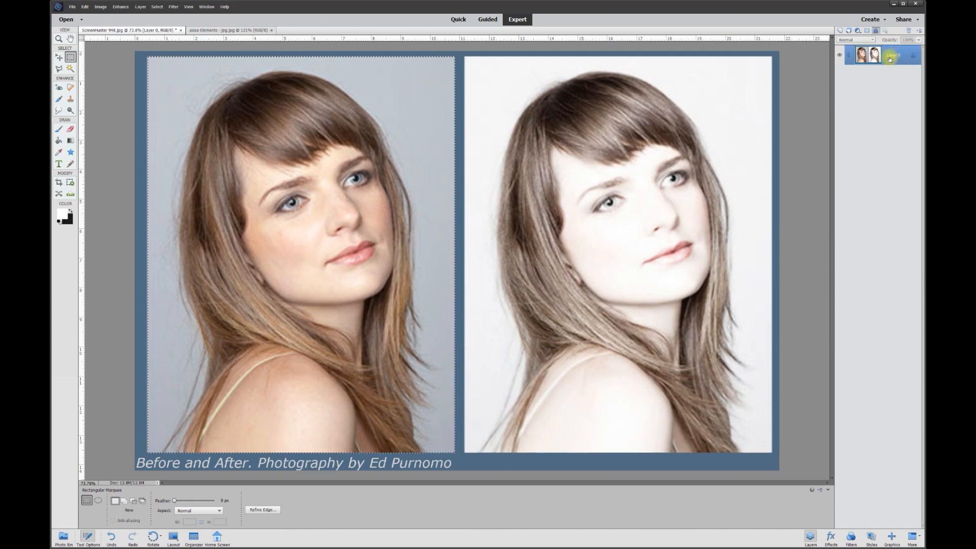
{"action": "right_click", "coordinate": [281, 193]}
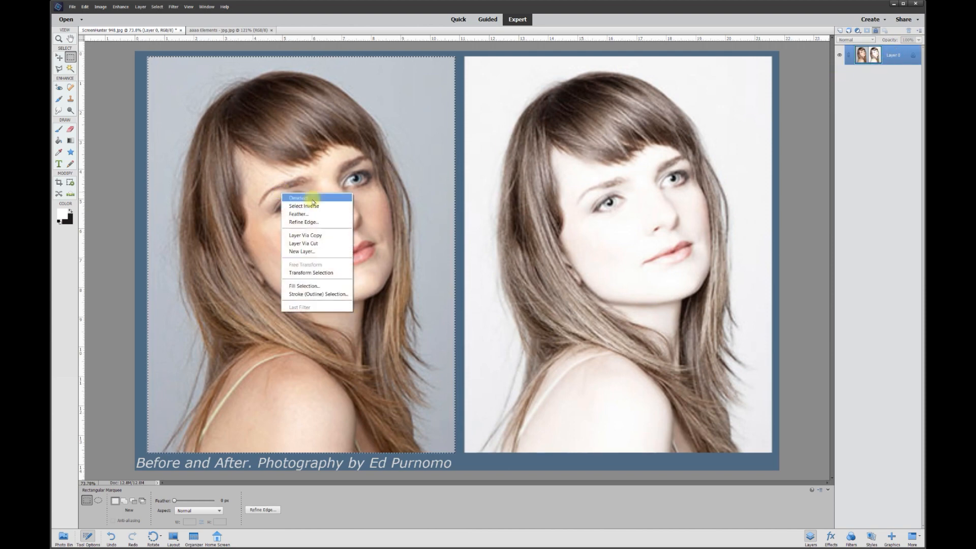
{"action": "left_click", "coordinate": [331, 236]}
{"action": "key", "text": "Return"}
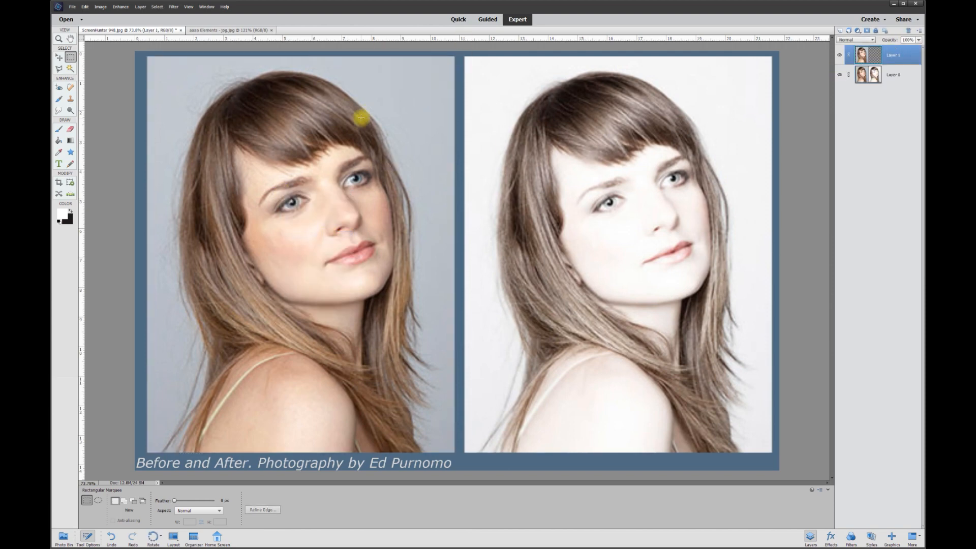
Hide Layer 0 to check the copied portrait on its own, and show Layer 0 again
{"action": "left_click", "coordinate": [841, 74]}
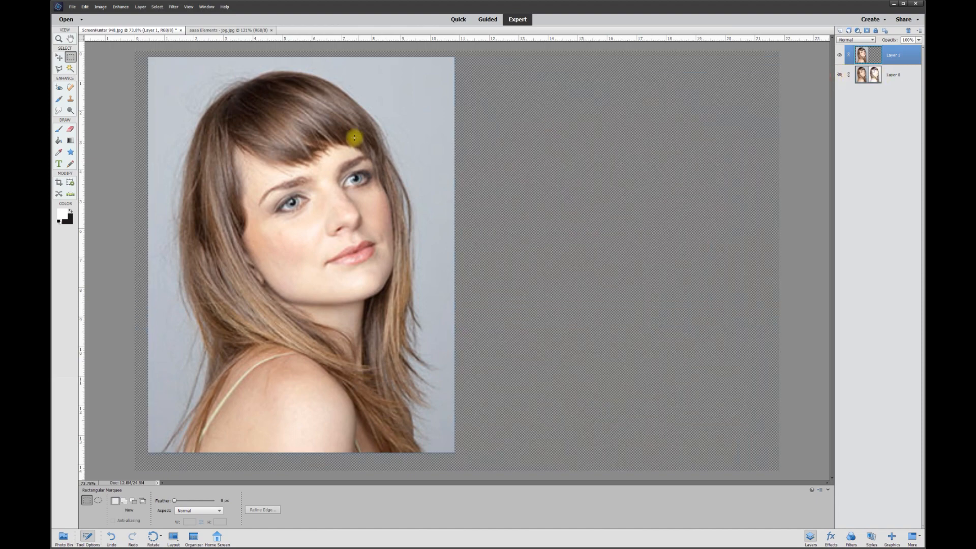
{"action": "left_click", "coordinate": [59, 57]}
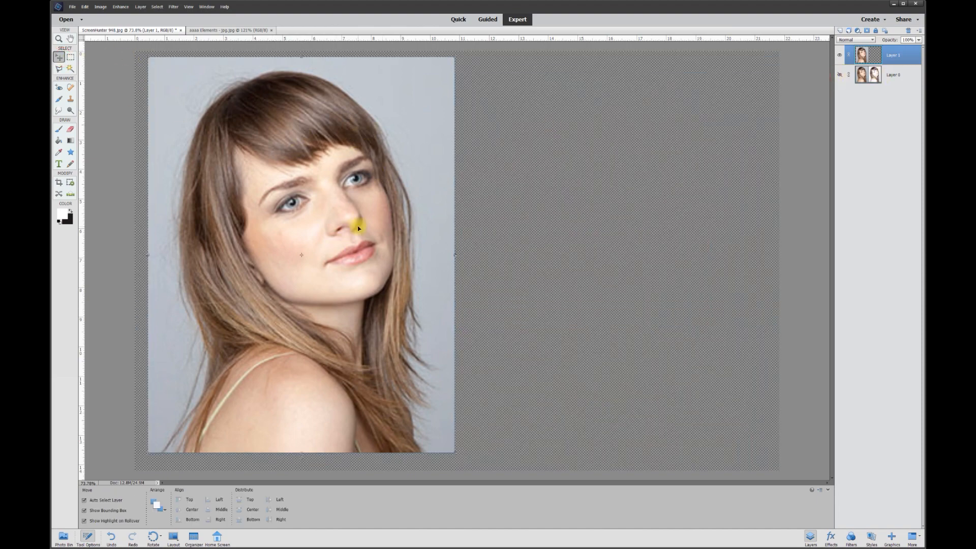
{"action": "left_click", "coordinate": [840, 75]}
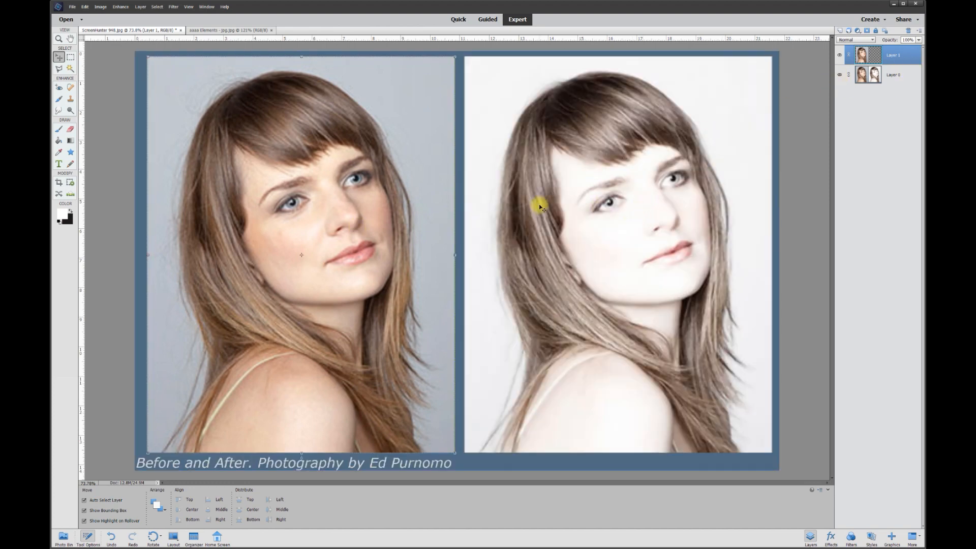
{"action": "left_click", "coordinate": [900, 78]}
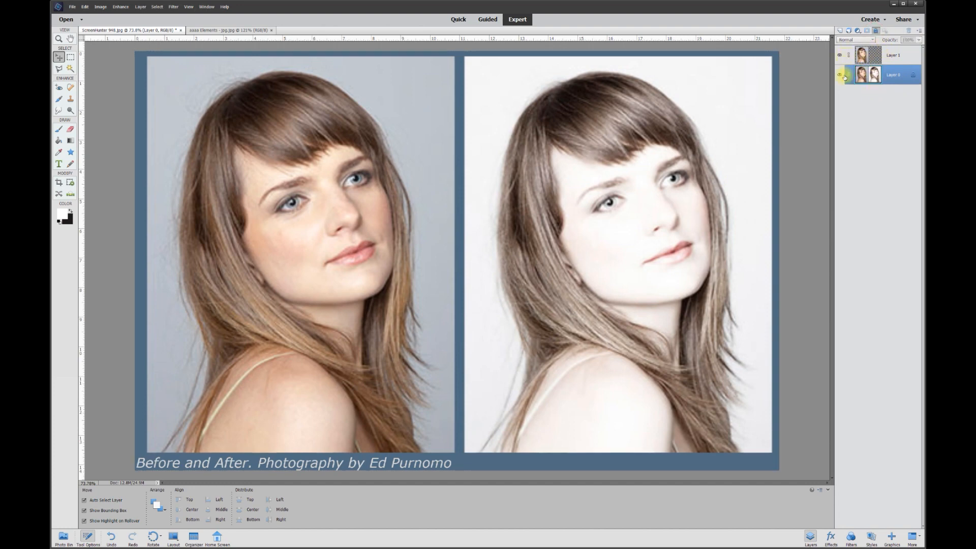
Duplicate Layer 1 under the name Layer 1 copy and hide the original Layer 1
{"action": "right_click", "coordinate": [893, 55]}
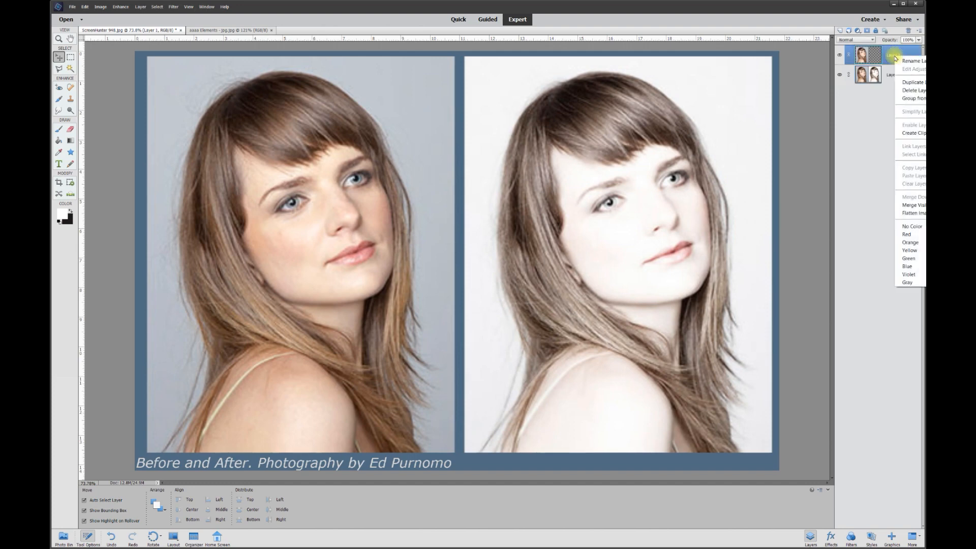
{"action": "left_click", "coordinate": [918, 82]}
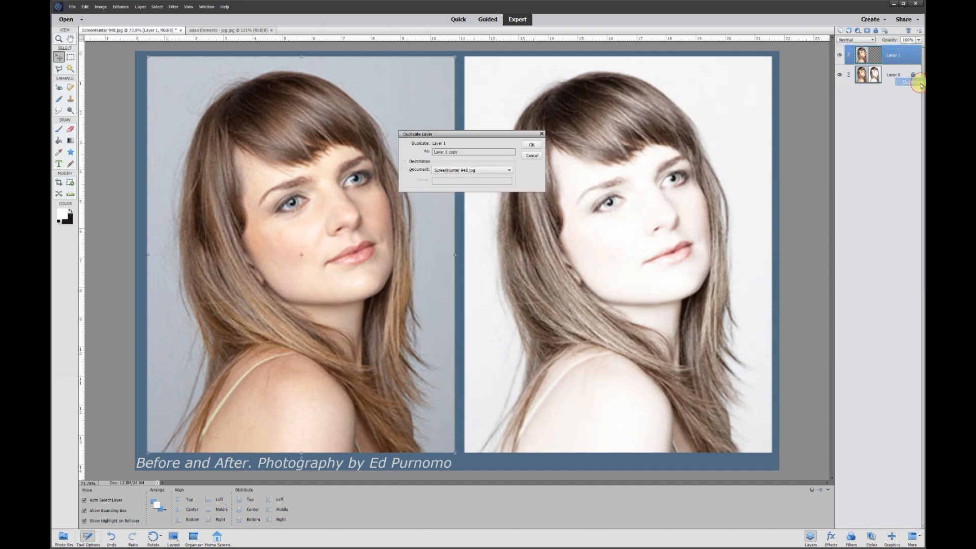
{"action": "left_click", "coordinate": [532, 145]}
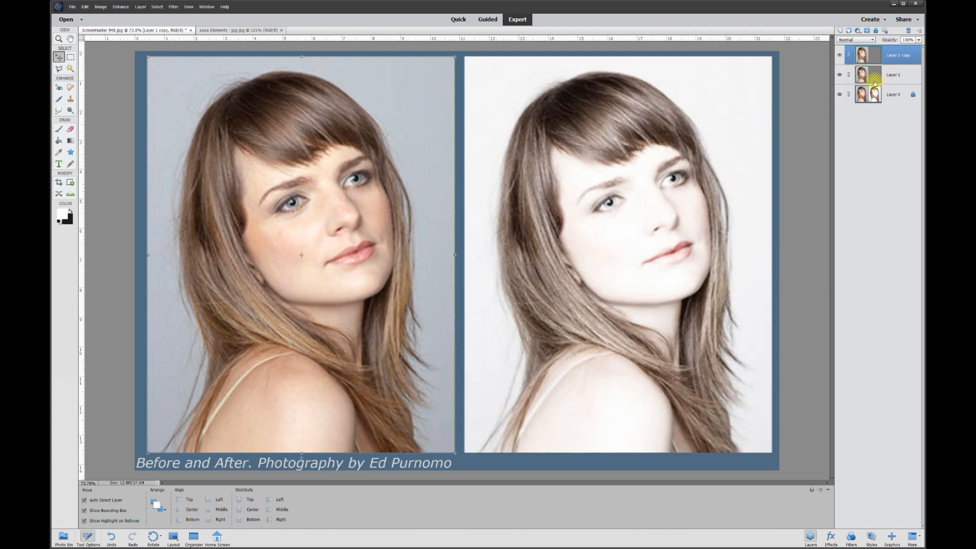
{"action": "left_click", "coordinate": [839, 74]}
Apply a Brightness/Contrast adjustment to Layer 1 copy with brightness 73 and contrast 66
{"action": "left_click", "coordinate": [121, 7]}
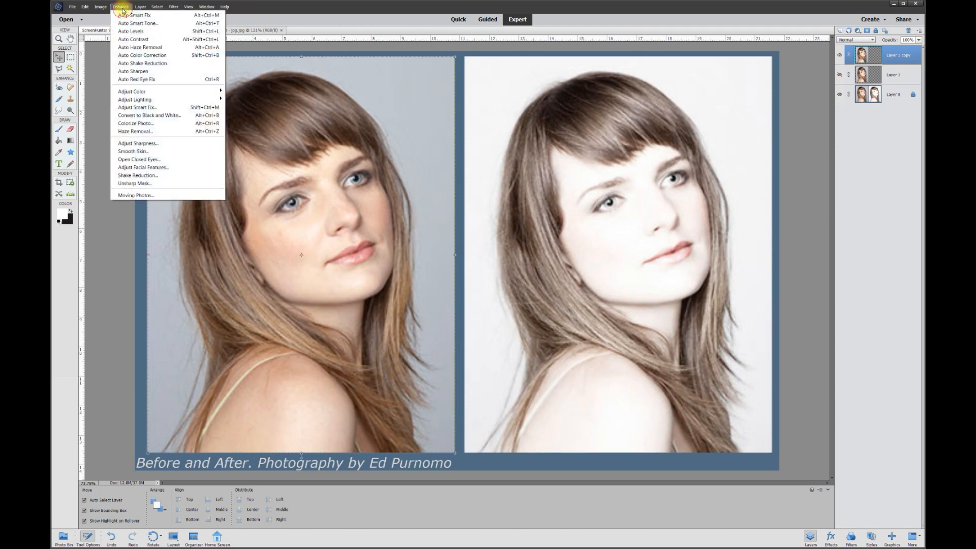
{"action": "mouse_move", "coordinate": [153, 99]}
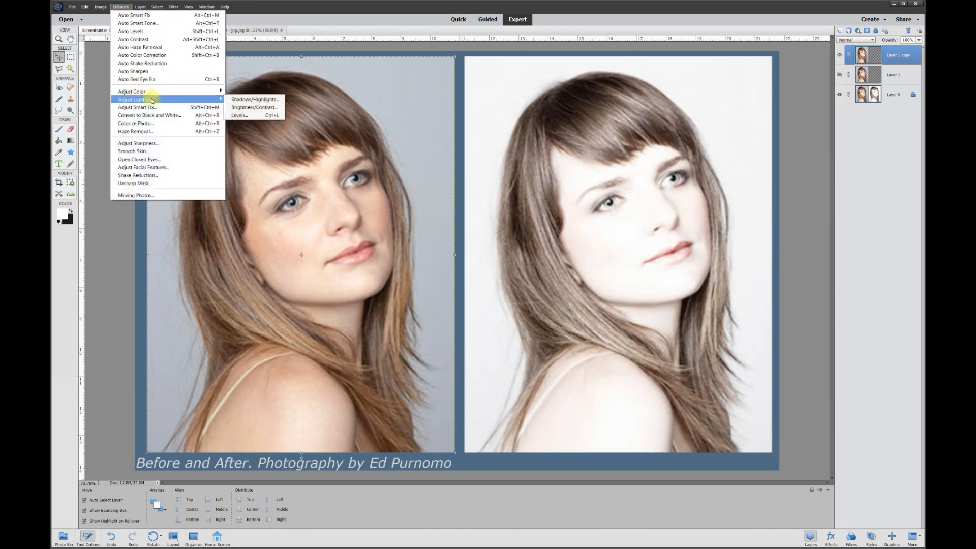
{"action": "left_click", "coordinate": [246, 109]}
{"action": "left_click_drag", "start_coordinate": [734, 138], "coordinate": [472, 76]}
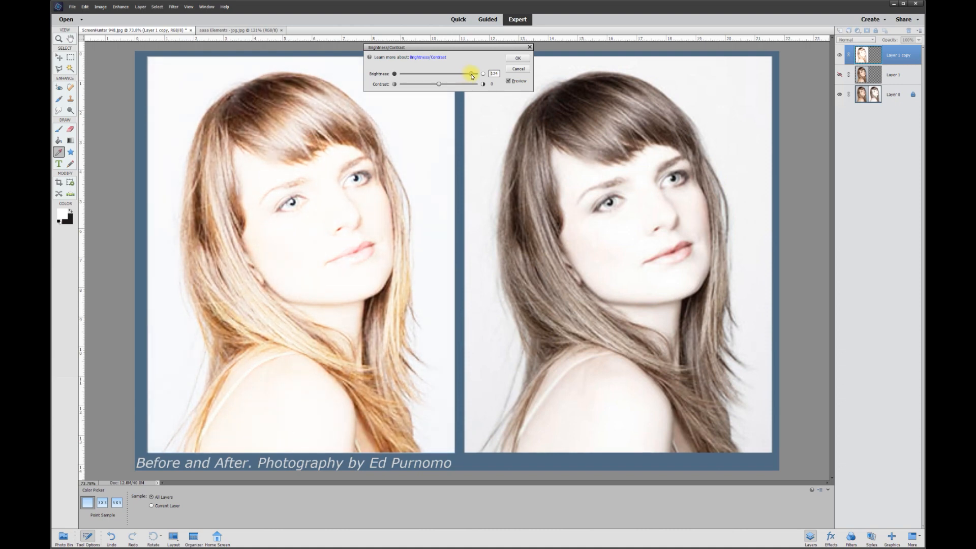
{"action": "mouse_move", "coordinate": [469, 77]}
{"action": "left_mouse_down"}
{"action": "mouse_move", "coordinate": [440, 76]}
{"action": "mouse_move", "coordinate": [461, 74]}
{"action": "left_mouse_up"}
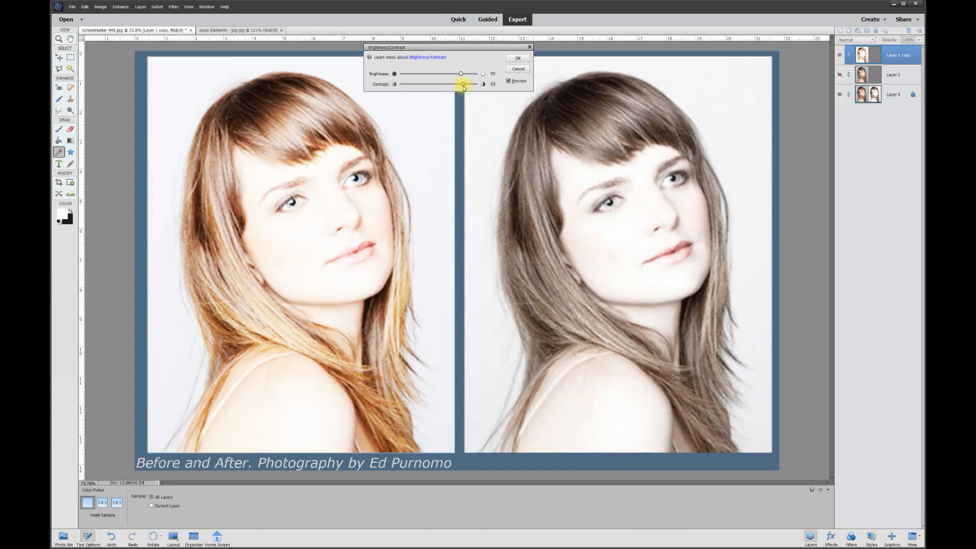
{"action": "left_click_drag", "start_coordinate": [466, 86], "coordinate": [444, 88]}
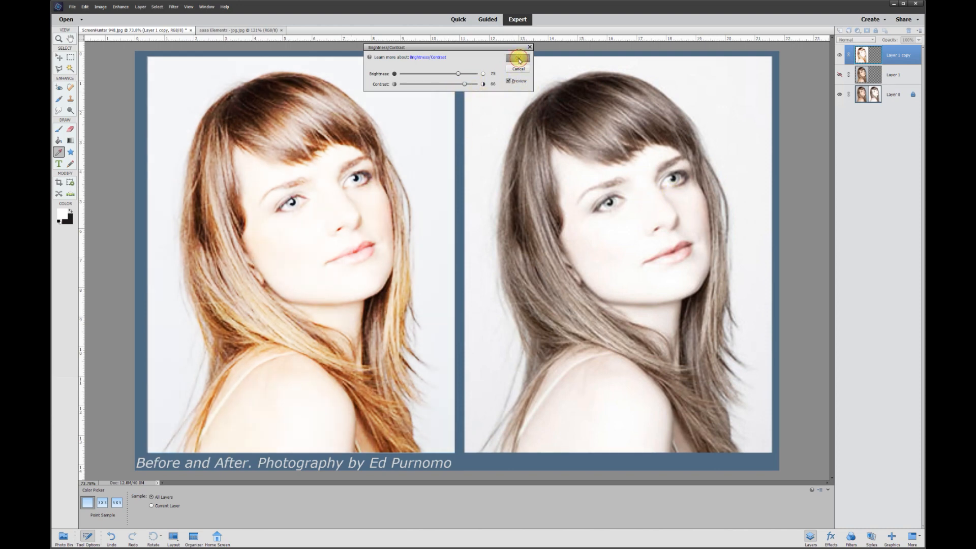
{"action": "left_click", "coordinate": [517, 58]}
{"action": "key", "text": "v"}
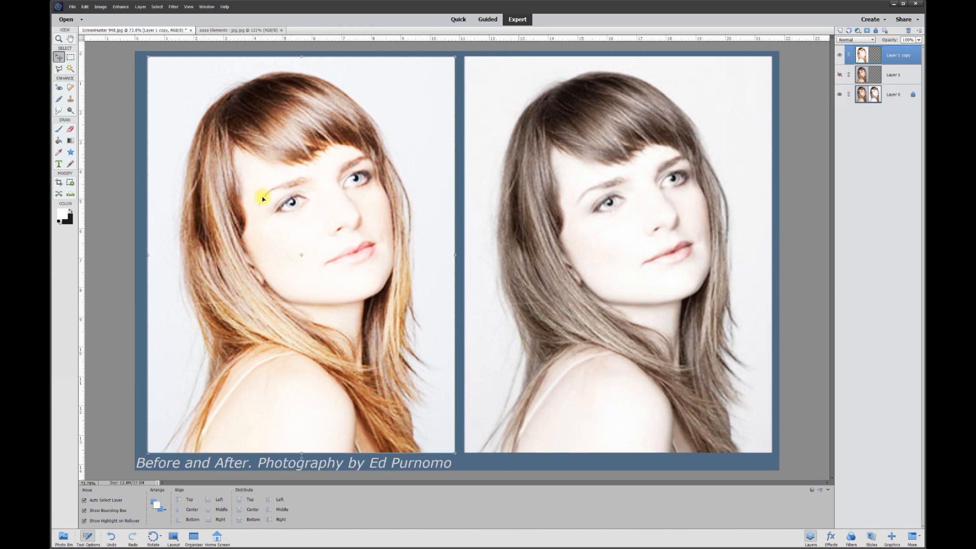
Reduce the saturation of Layer 1 copy to about -54 with a Hue/Saturation adjustment
{"action": "left_click", "coordinate": [120, 6]}
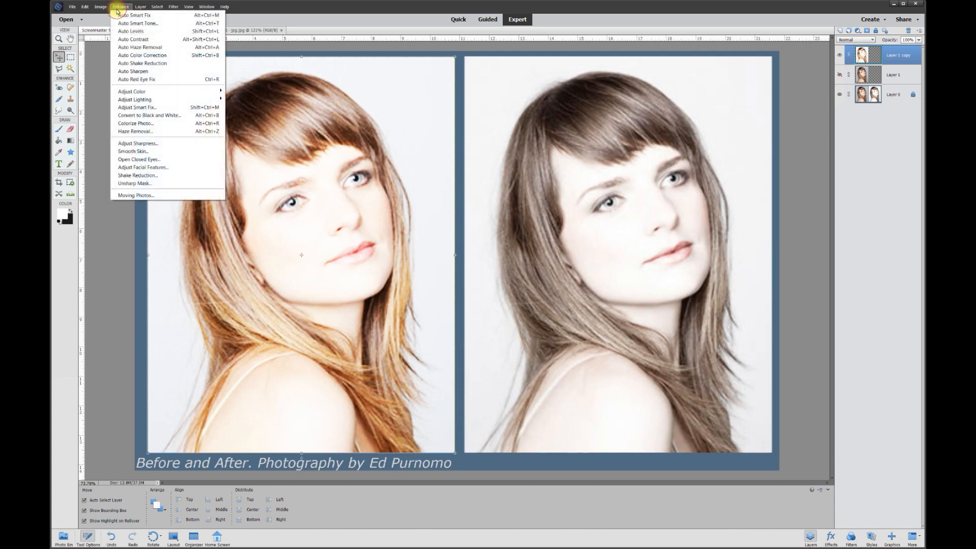
{"action": "mouse_move", "coordinate": [138, 95]}
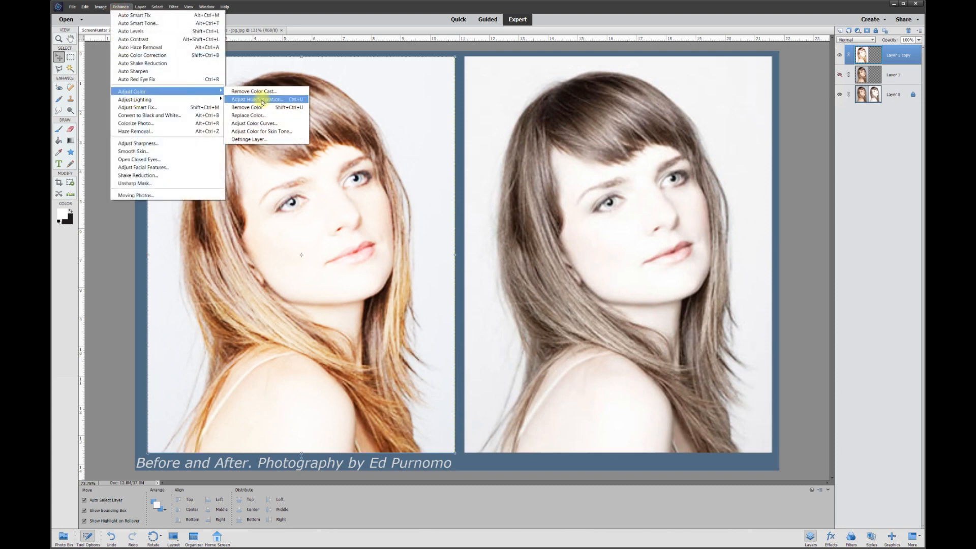
{"action": "left_click", "coordinate": [262, 99]}
{"action": "left_click_drag", "start_coordinate": [453, 11], "coordinate": [466, 8]}
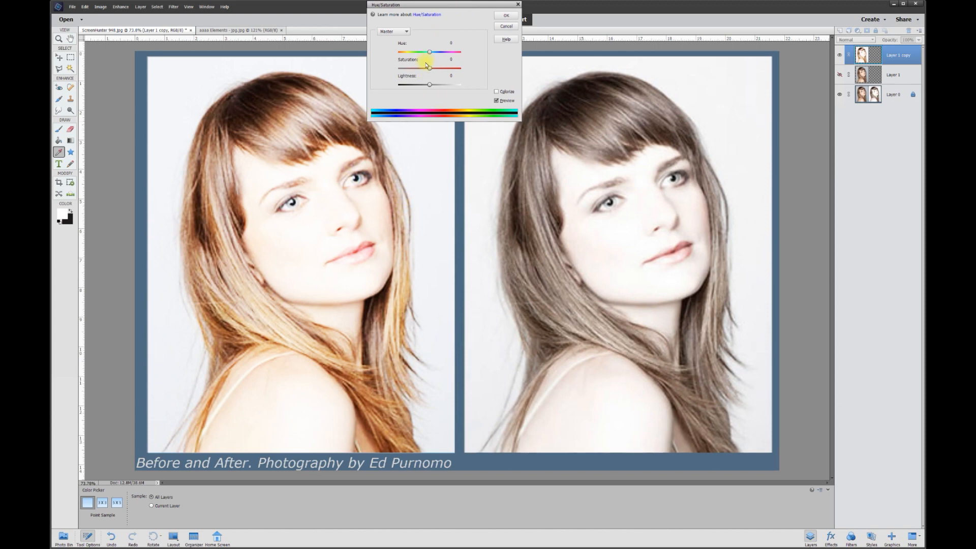
{"action": "left_click_drag", "start_coordinate": [423, 73], "coordinate": [418, 73]}
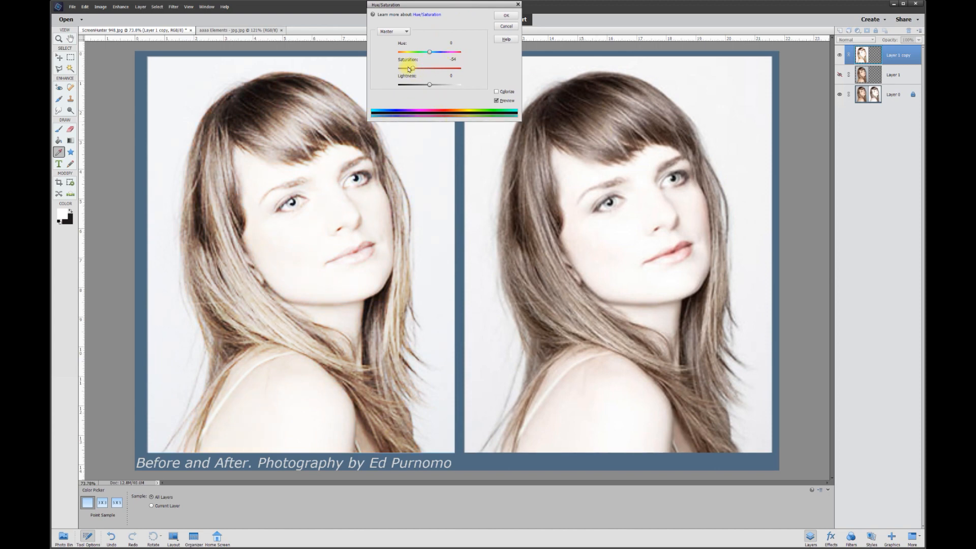
{"action": "left_click_drag", "start_coordinate": [414, 71], "coordinate": [413, 68]}
{"action": "left_click", "coordinate": [506, 15]}
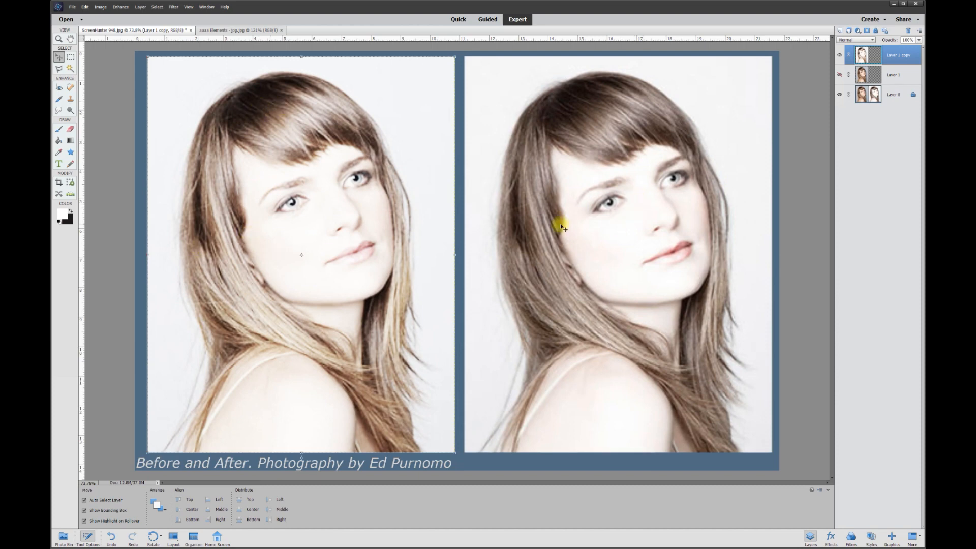
Erase the lips and eyes of the left portrait on Layer 1 copy with a 40 px Eraser brush
{"action": "double_click", "coordinate": [893, 80]}
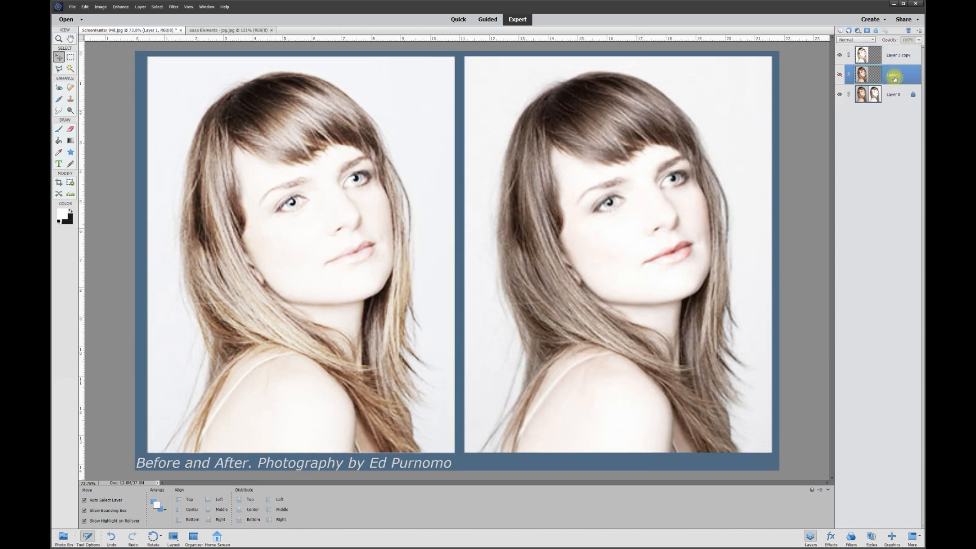
{"action": "left_click", "coordinate": [883, 141]}
{"action": "left_click", "coordinate": [899, 54]}
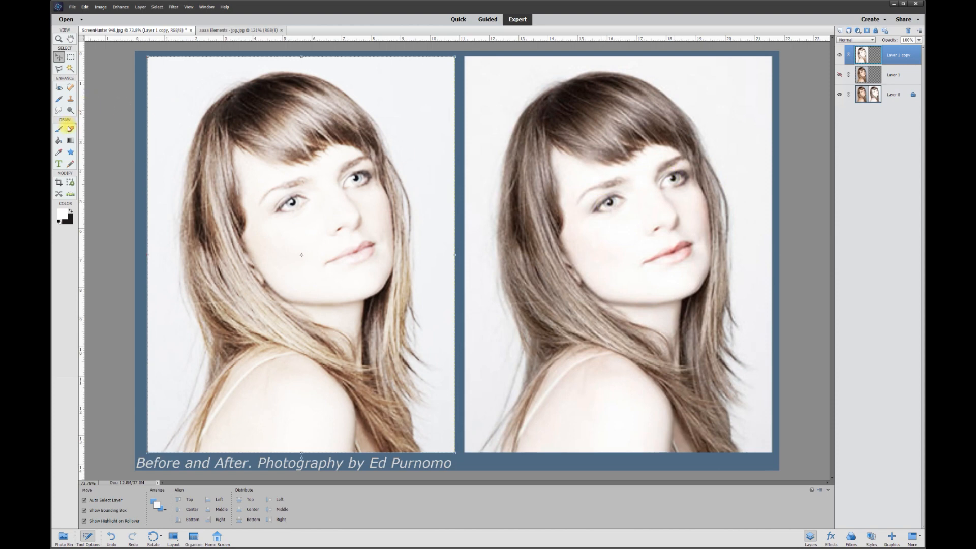
{"action": "left_click", "coordinate": [71, 130]}
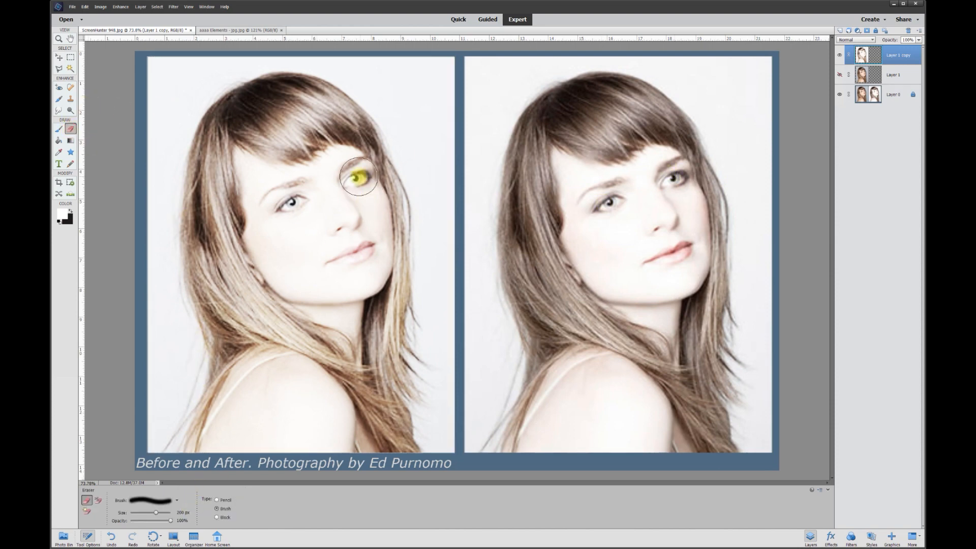
{"action": "left_click", "coordinate": [182, 512]}
{"action": "type", "text": "40"}
{"action": "key", "text": "Return"}
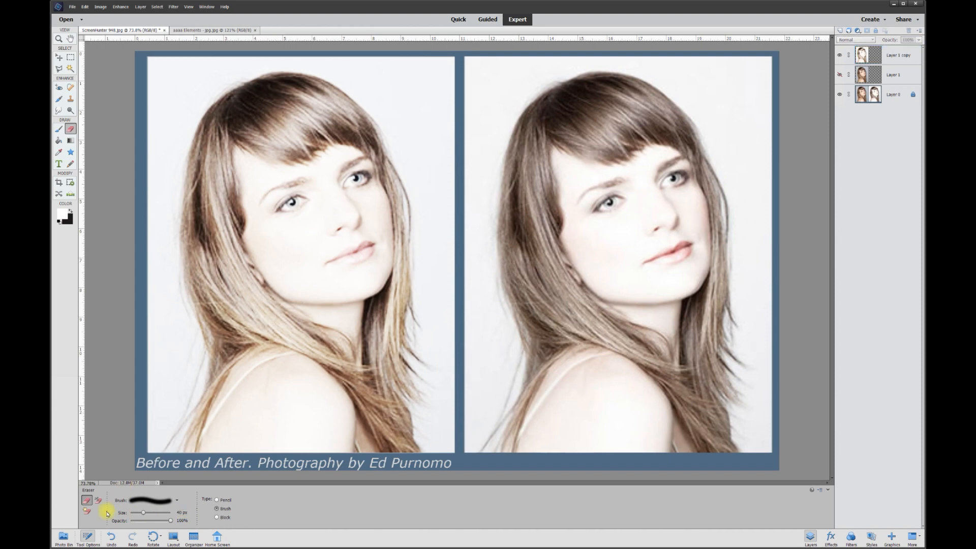
{"action": "left_click", "coordinate": [896, 58]}
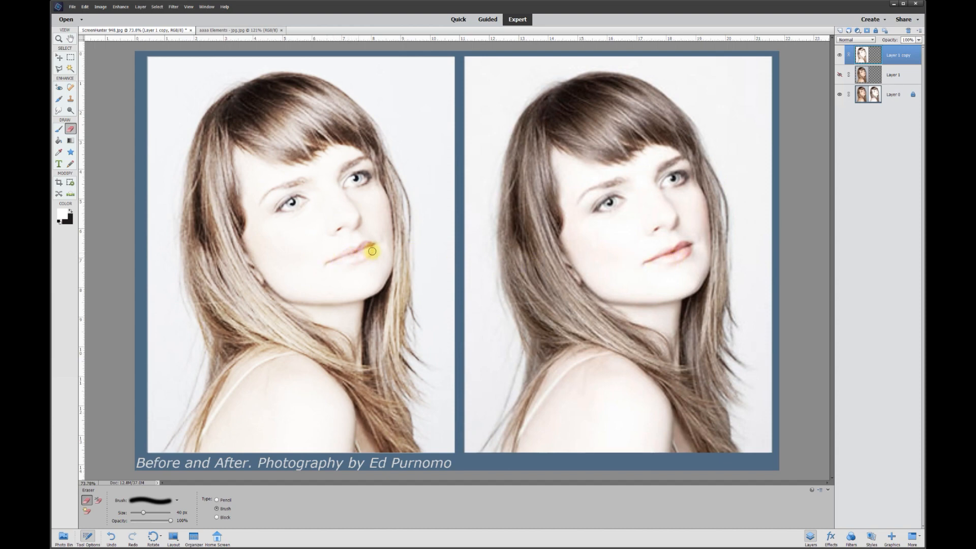
{"action": "left_click_drag", "start_coordinate": [375, 253], "coordinate": [342, 257]}
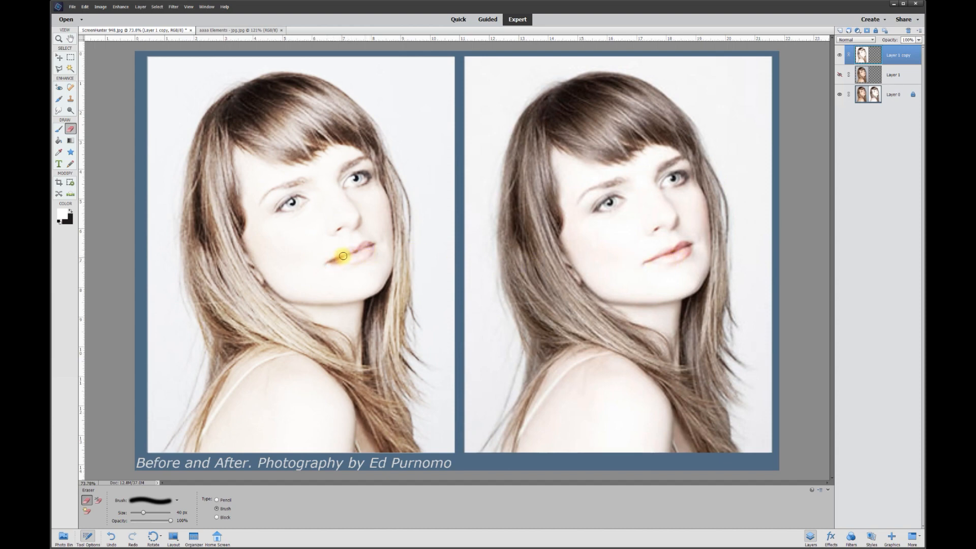
{"action": "mouse_move", "coordinate": [350, 252]}
{"action": "left_mouse_down"}
{"action": "mouse_move", "coordinate": [365, 245]}
{"action": "mouse_move", "coordinate": [346, 260]}
{"action": "left_mouse_up"}
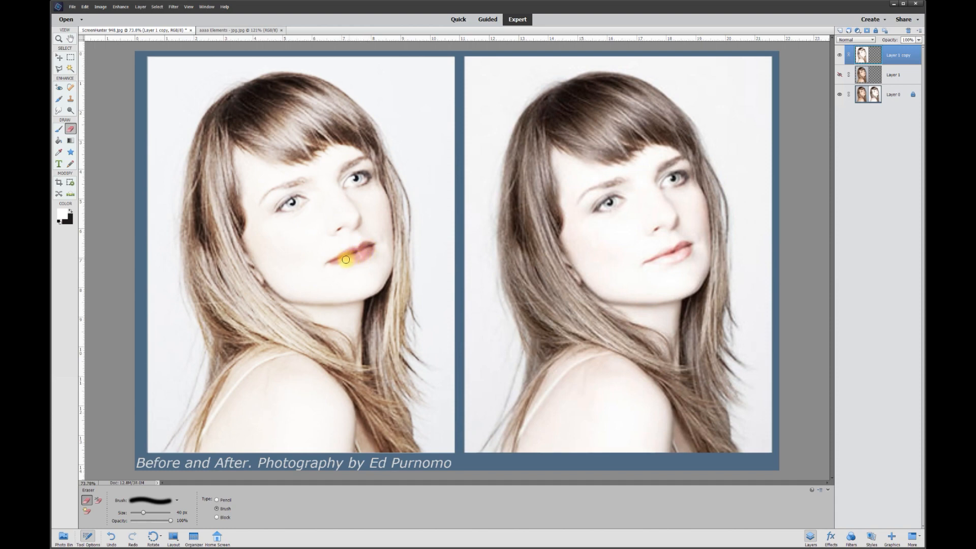
{"action": "left_click_drag", "start_coordinate": [309, 212], "coordinate": [291, 202]}
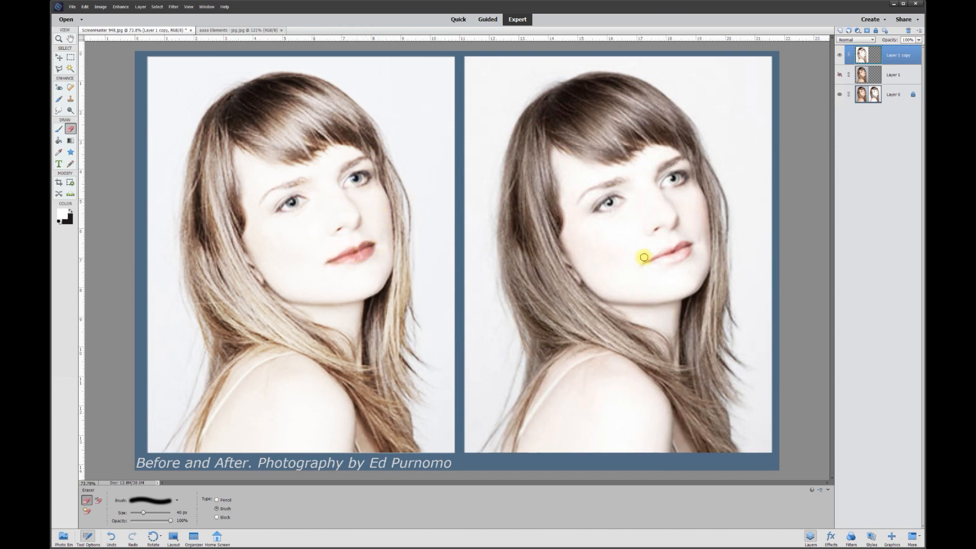
Show the original Layer 1 and apply a Hue/Saturation adjustment to it with saturation +3 and lightness about -3
{"action": "left_click", "coordinate": [840, 75]}
{"action": "left_click", "coordinate": [891, 76]}
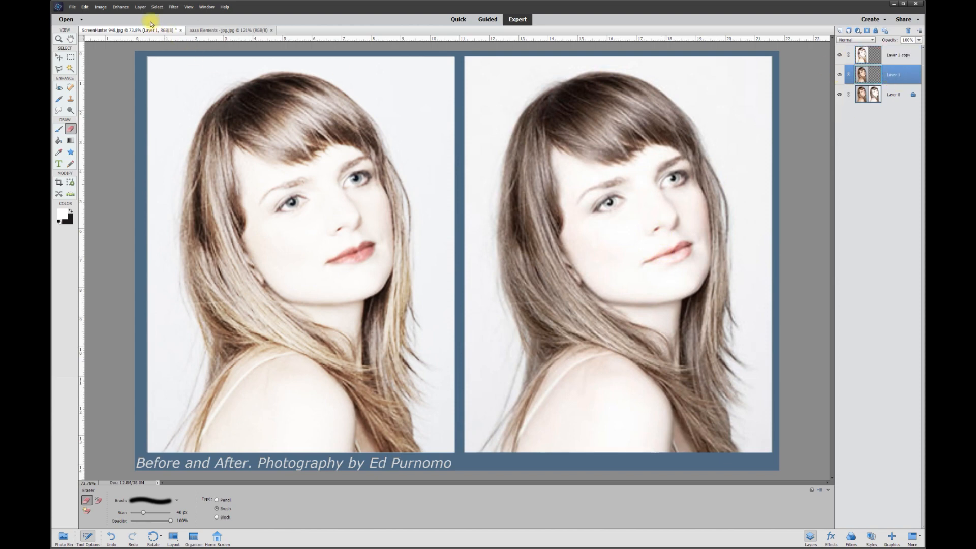
{"action": "left_click", "coordinate": [121, 7]}
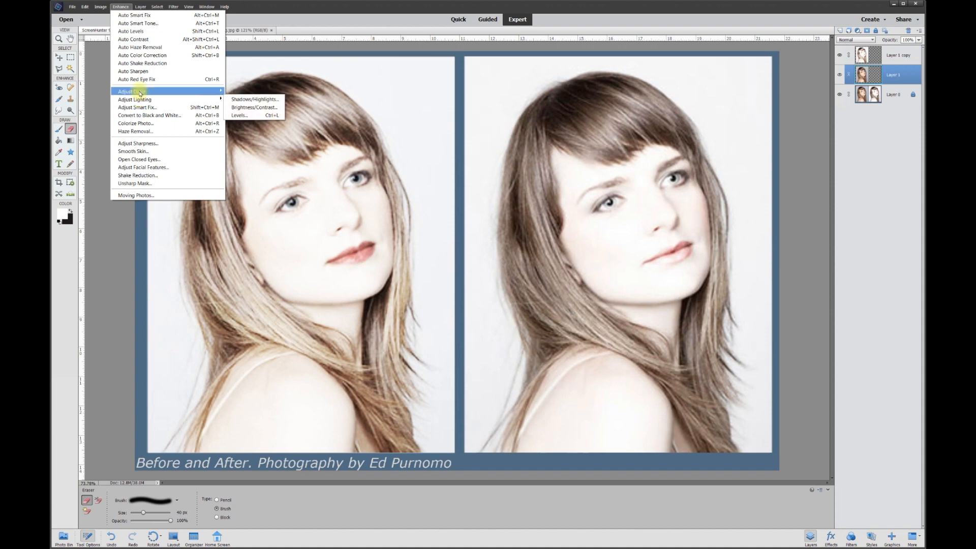
{"action": "mouse_move", "coordinate": [133, 92]}
{"action": "left_click", "coordinate": [254, 100]}
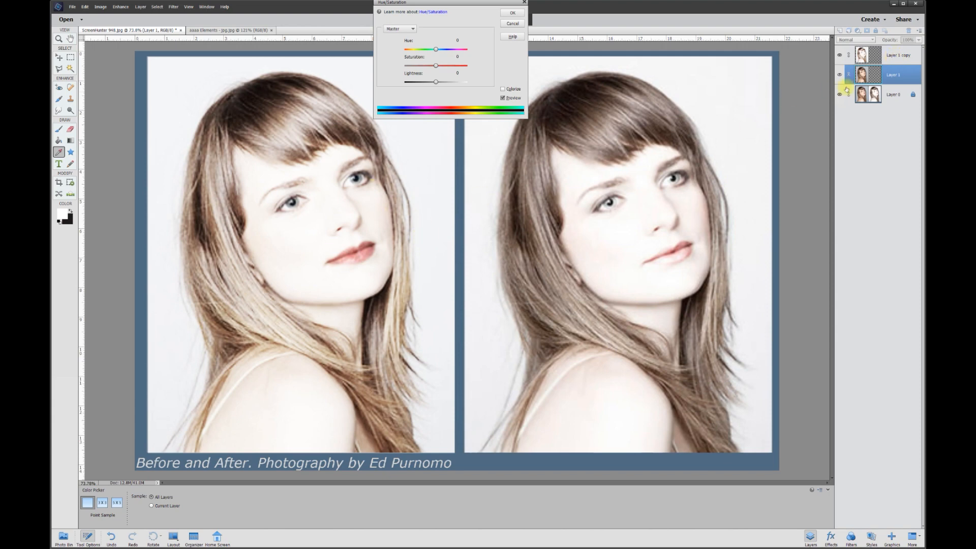
{"action": "left_click_drag", "start_coordinate": [436, 66], "coordinate": [468, 65]}
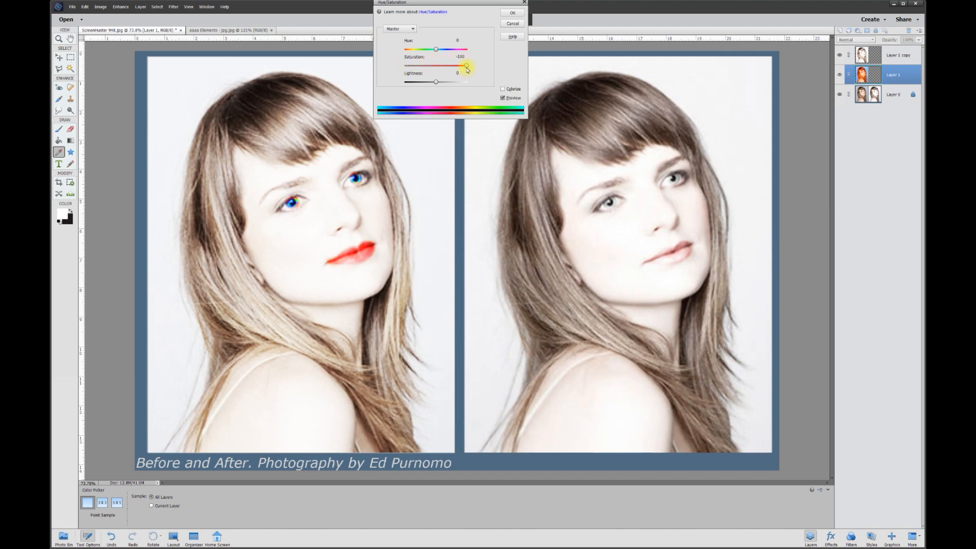
{"action": "mouse_move", "coordinate": [463, 68]}
{"action": "left_mouse_down"}
{"action": "mouse_move", "coordinate": [444, 66]}
{"action": "mouse_move", "coordinate": [457, 68]}
{"action": "left_mouse_up"}
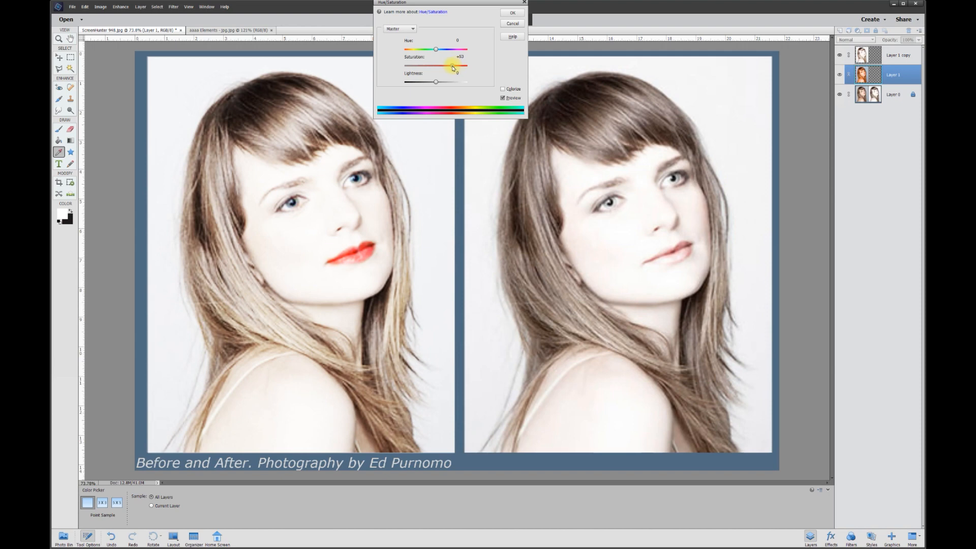
{"action": "left_click_drag", "start_coordinate": [449, 68], "coordinate": [450, 68]}
{"action": "left_click_drag", "start_coordinate": [432, 68], "coordinate": [435, 66]}
{"action": "left_click_drag", "start_coordinate": [439, 66], "coordinate": [434, 67]}
{"action": "left_click_drag", "start_coordinate": [437, 66], "coordinate": [439, 66]}
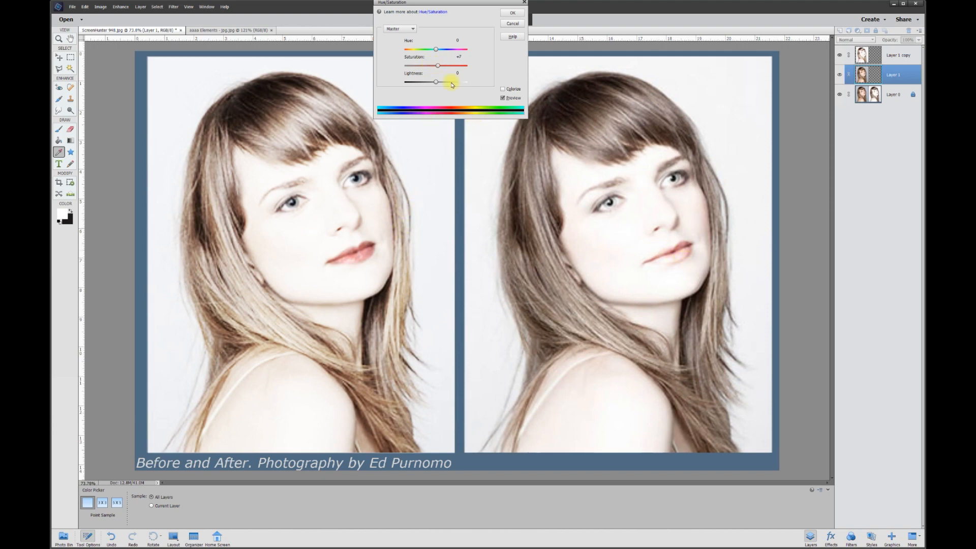
{"action": "left_click_drag", "start_coordinate": [438, 65], "coordinate": [436, 66]}
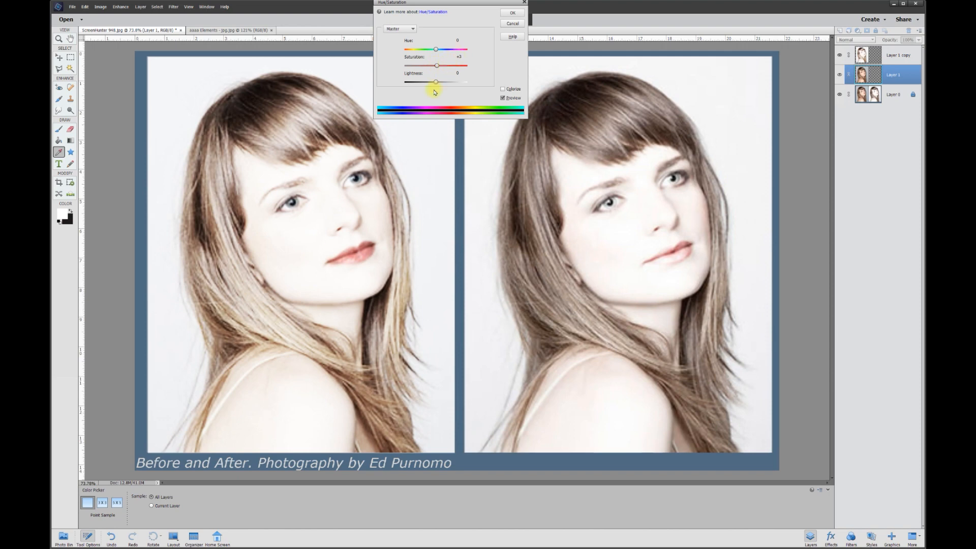
{"action": "mouse_move", "coordinate": [434, 83]}
{"action": "left_mouse_down"}
{"action": "mouse_move", "coordinate": [426, 84]}
{"action": "mouse_move", "coordinate": [446, 83]}
{"action": "mouse_move", "coordinate": [435, 82]}
{"action": "left_mouse_up"}
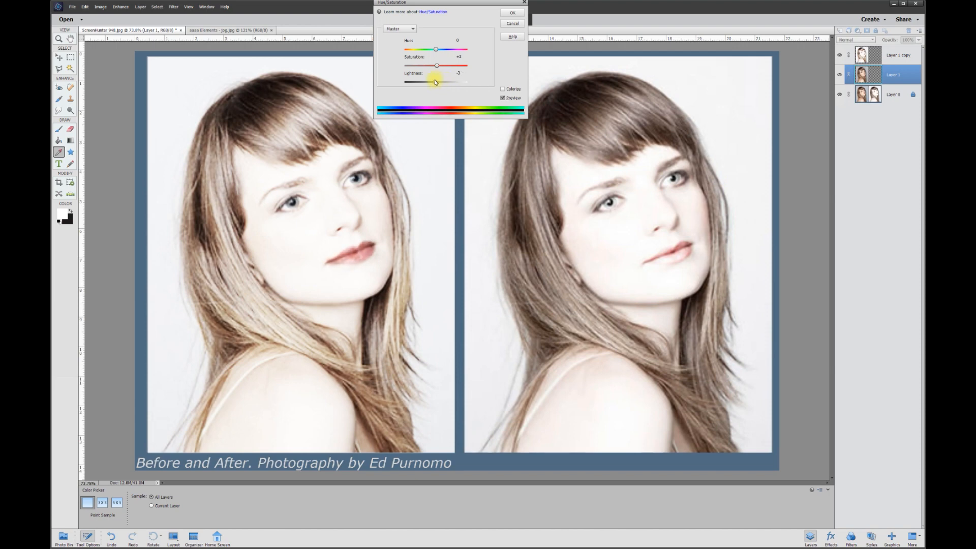
{"action": "left_click", "coordinate": [516, 14]}
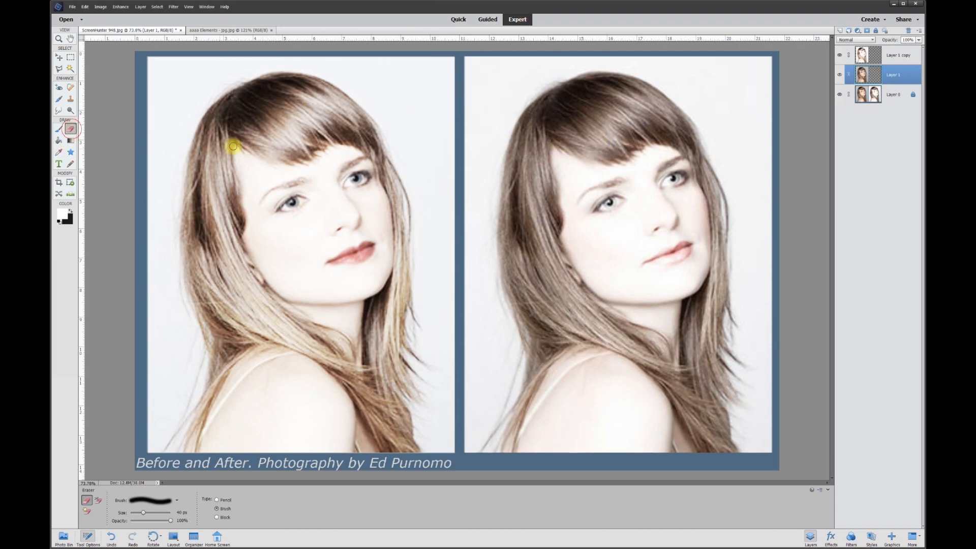
Erase along the hair of the left portrait on Layer 1 copy with a 250 px Eraser brush, then deselect the layers with the Move tool
{"action": "left_click", "coordinate": [181, 512]}
{"action": "type", "text": "25"}
{"action": "key", "text": "Return"}
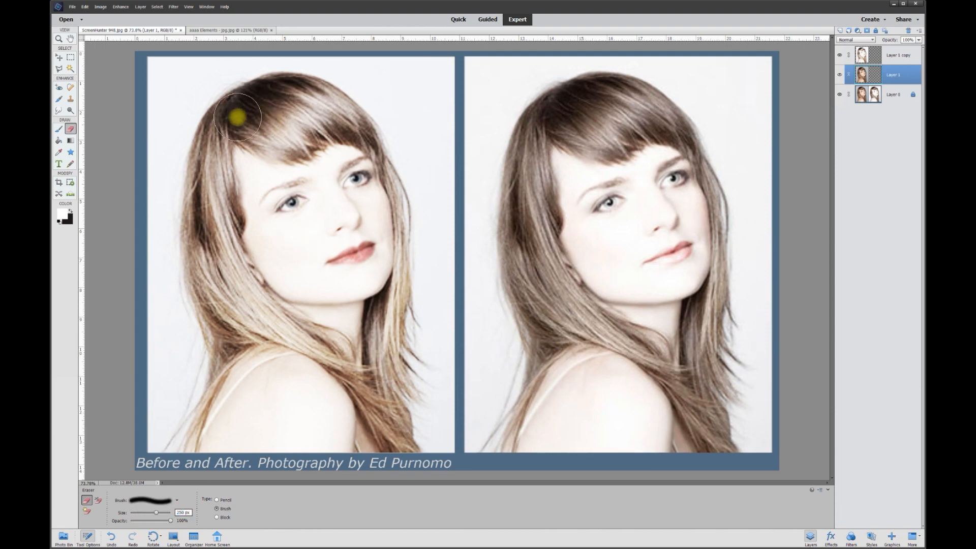
{"action": "key", "text": "alt+bracketright"}
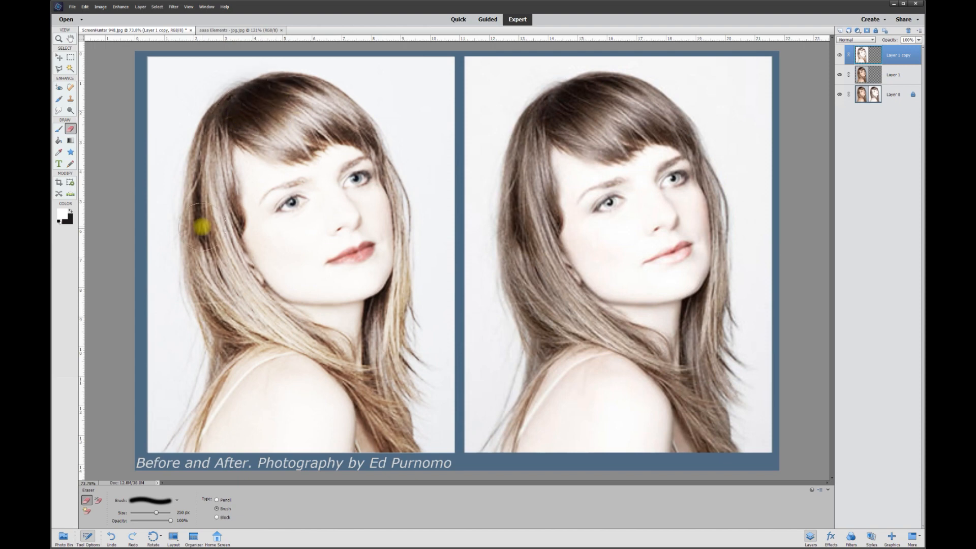
{"action": "mouse_move", "coordinate": [199, 216]}
{"action": "left_mouse_down"}
{"action": "mouse_move", "coordinate": [283, 386]}
{"action": "mouse_move", "coordinate": [242, 268]}
{"action": "mouse_move", "coordinate": [540, 203]}
{"action": "mouse_move", "coordinate": [197, 261]}
{"action": "mouse_move", "coordinate": [207, 244]}
{"action": "mouse_move", "coordinate": [312, 414]}
{"action": "mouse_move", "coordinate": [348, 427]}
{"action": "mouse_move", "coordinate": [562, 312]}
{"action": "mouse_move", "coordinate": [376, 345]}
{"action": "mouse_move", "coordinate": [376, 322]}
{"action": "mouse_move", "coordinate": [379, 514]}
{"action": "mouse_move", "coordinate": [285, 138]}
{"action": "mouse_move", "coordinate": [409, 365]}
{"action": "mouse_move", "coordinate": [505, 331]}
{"action": "mouse_move", "coordinate": [734, 290]}
{"action": "left_mouse_up"}
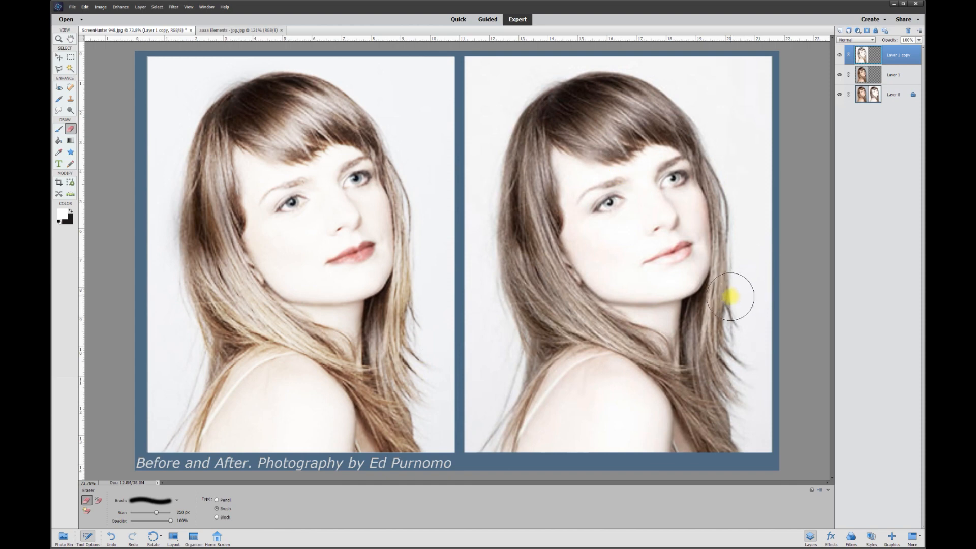
{"action": "left_click", "coordinate": [64, 57]}
{"action": "left_click", "coordinate": [108, 68]}
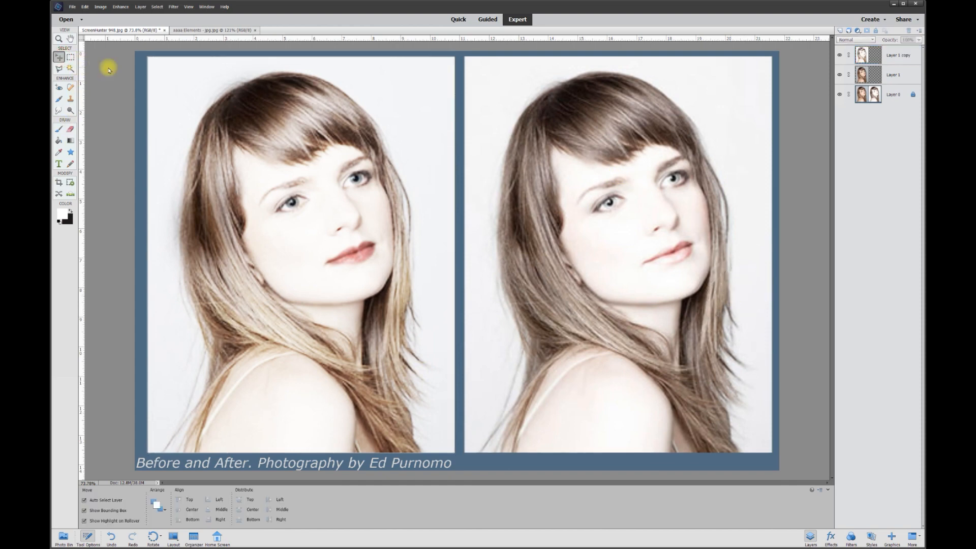